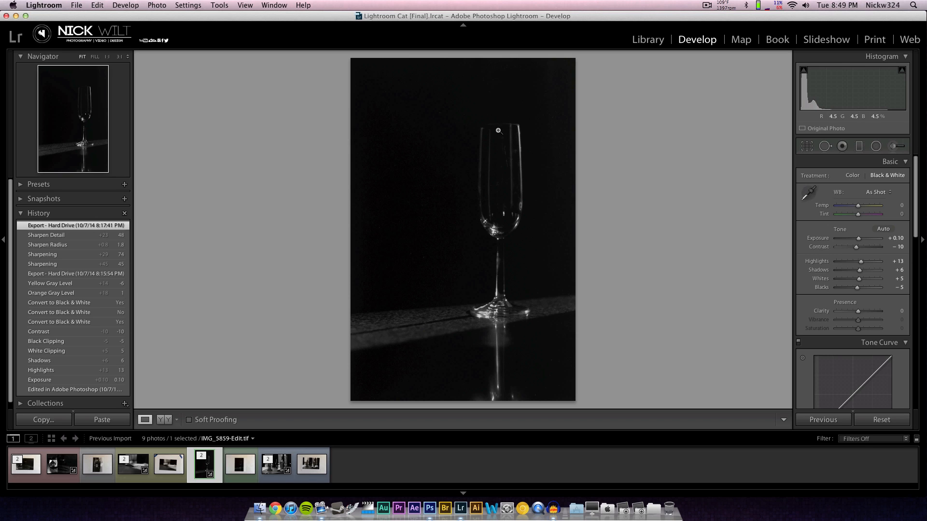
# Look through the edited bottle, fork, crystal and wine glass photos, and compare the glass edit with its original IMG_5859.CR2.
pyautogui.click(274, 466)
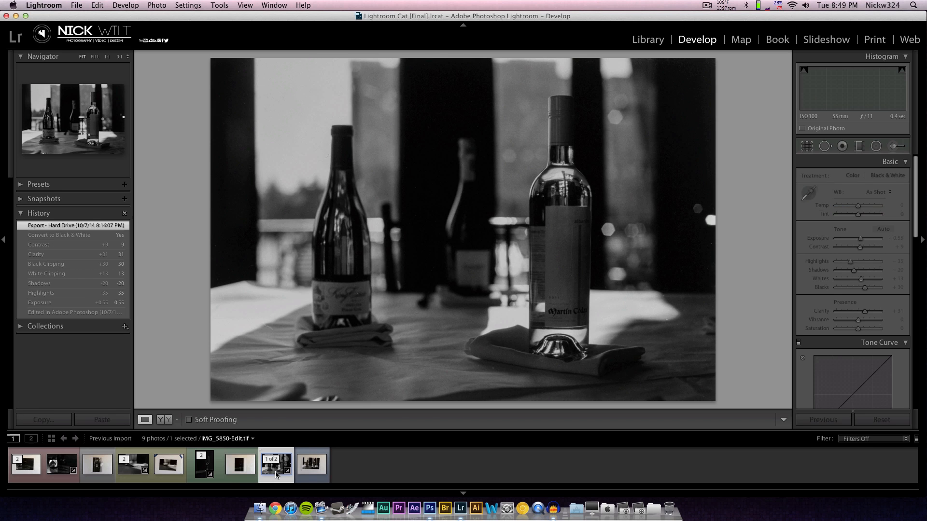
pyautogui.click(122, 472)
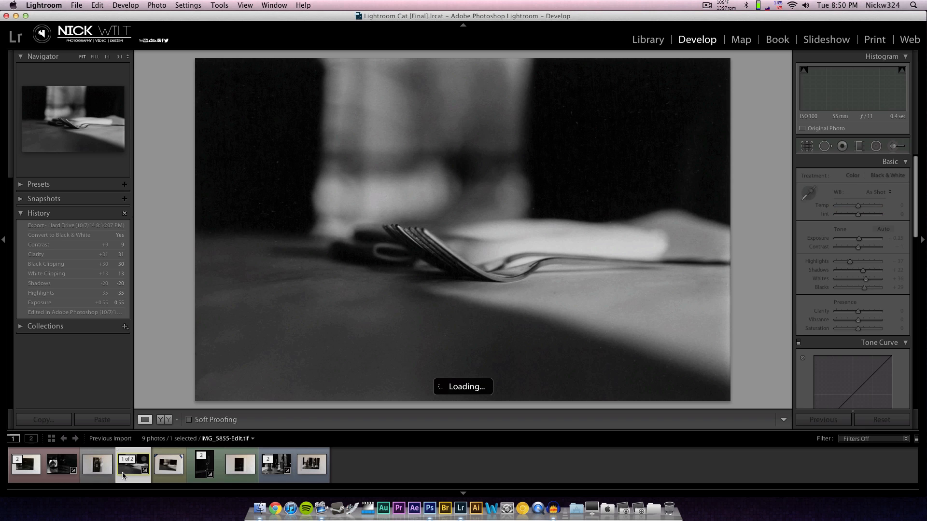
pyautogui.click(57, 472)
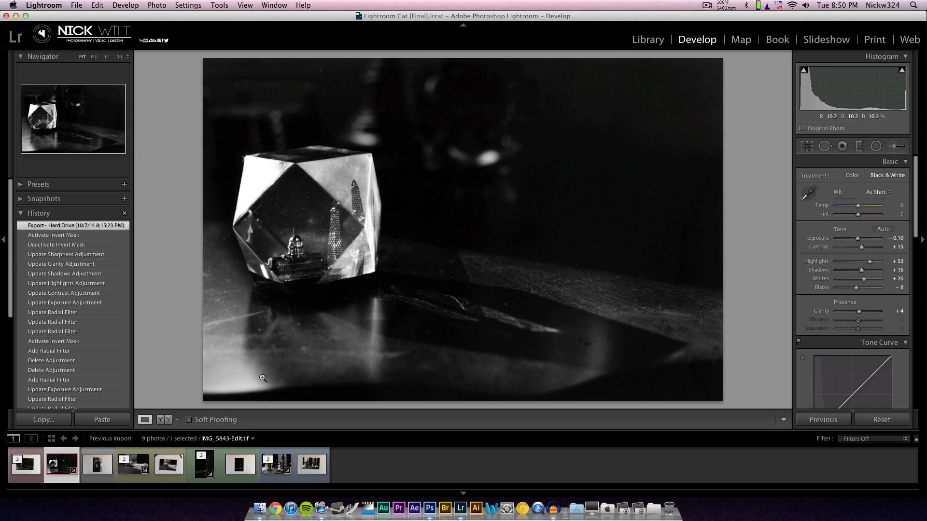
pyautogui.click(204, 464)
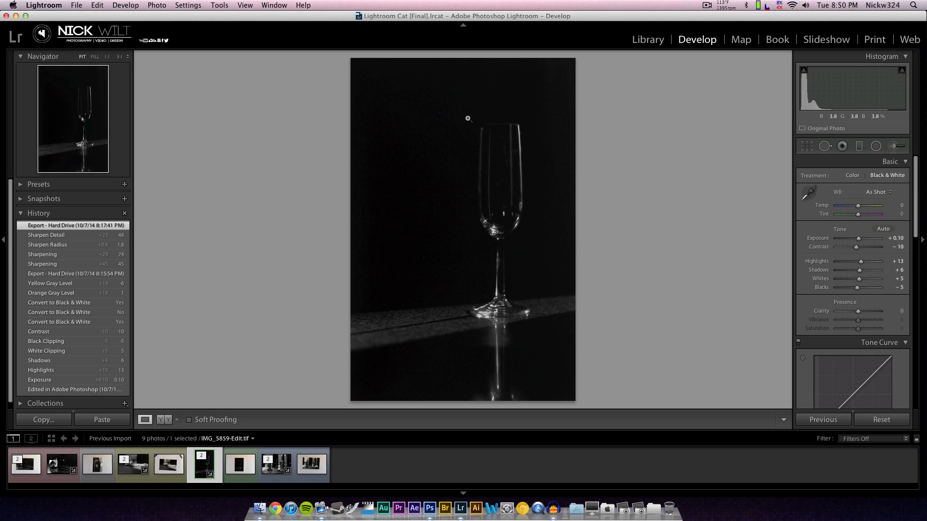
pyautogui.click(62, 464)
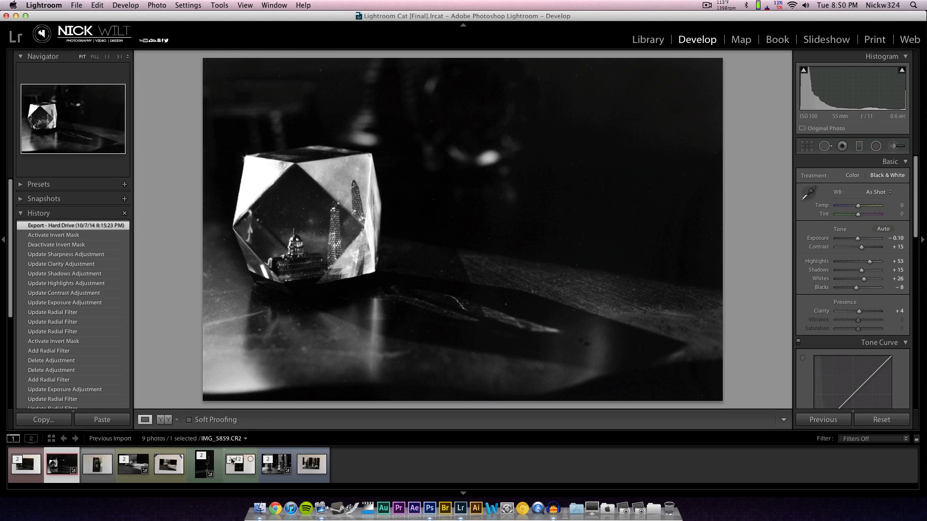
pyautogui.click(204, 463)
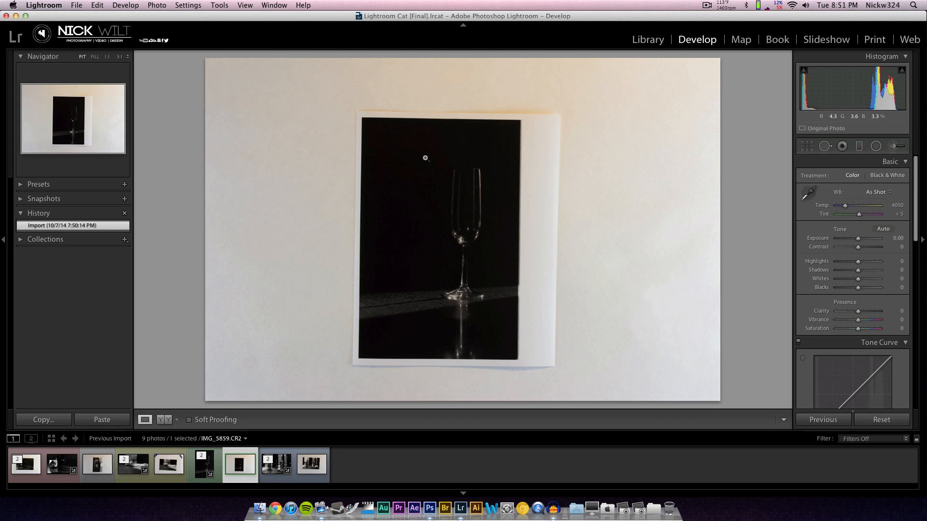
pyautogui.click(212, 475)
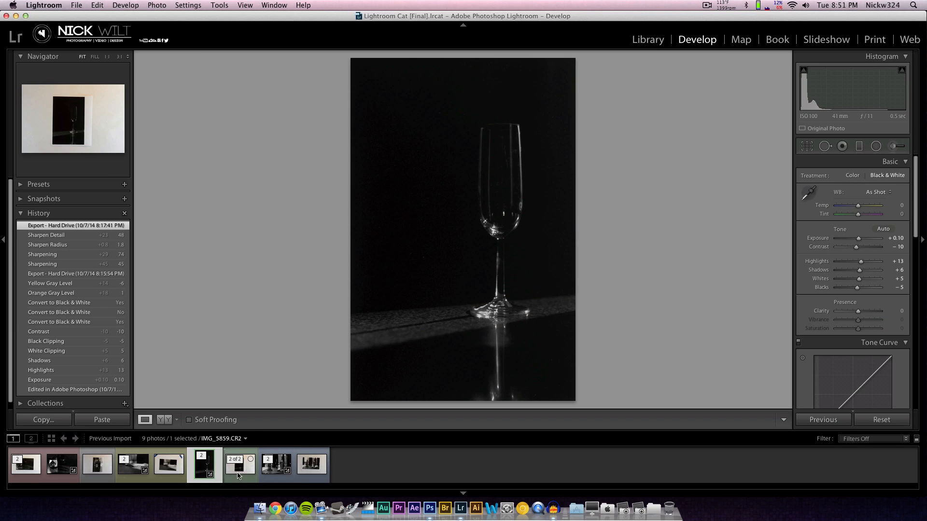
# Open the original wine glass photo IMG_5859.CR2 in Photoshop for editing.
pyautogui.click(236, 472)
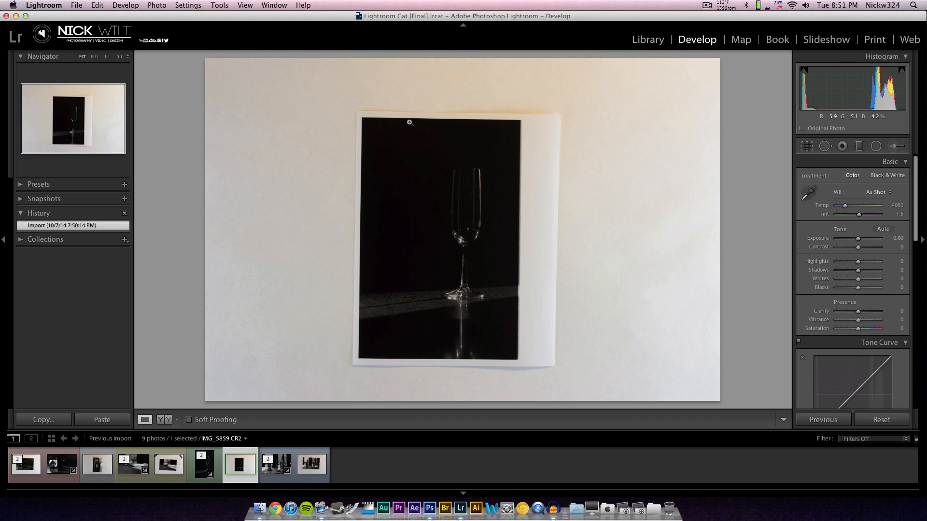
pyautogui.rightClick(237, 472)
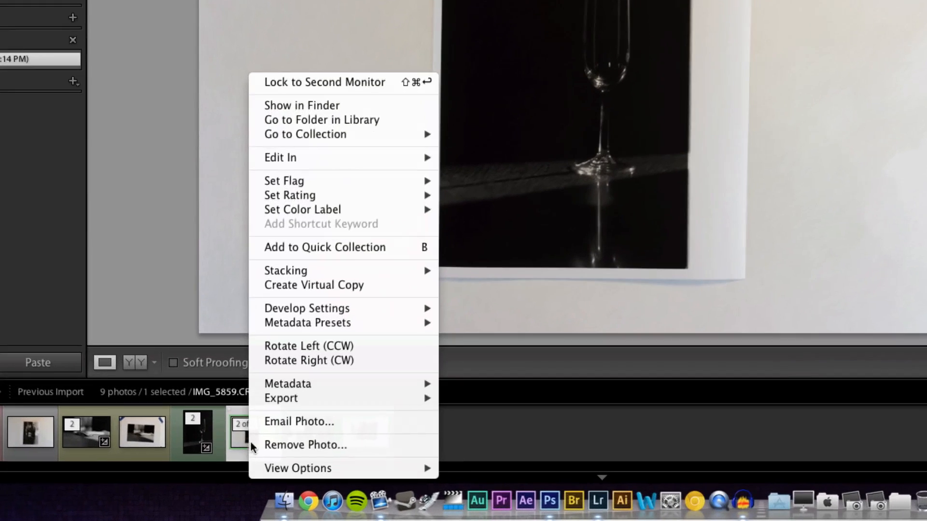
pyautogui.moveTo(266, 289)
pyautogui.click(482, 158)
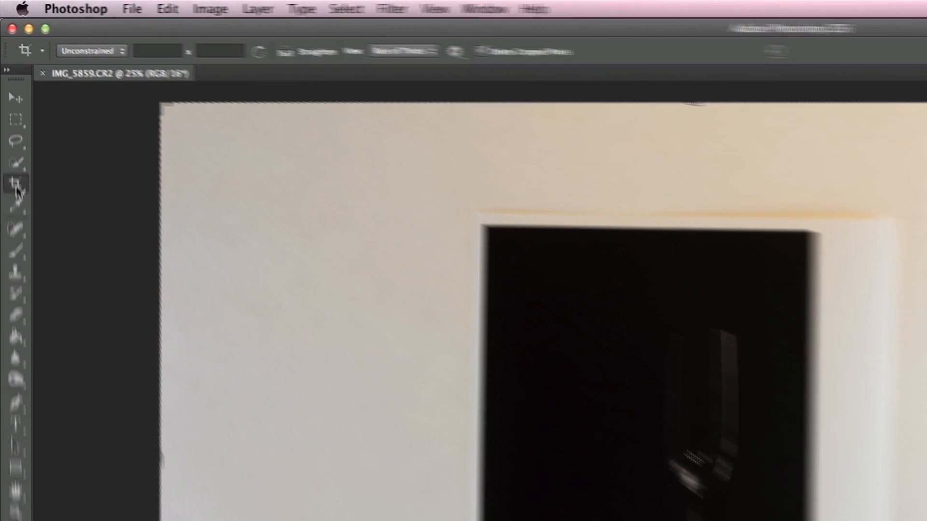
# With the Perspective Crop Tool, draw a crop grid over the black photo area of the wine glass print.
pyautogui.click(10, 109)
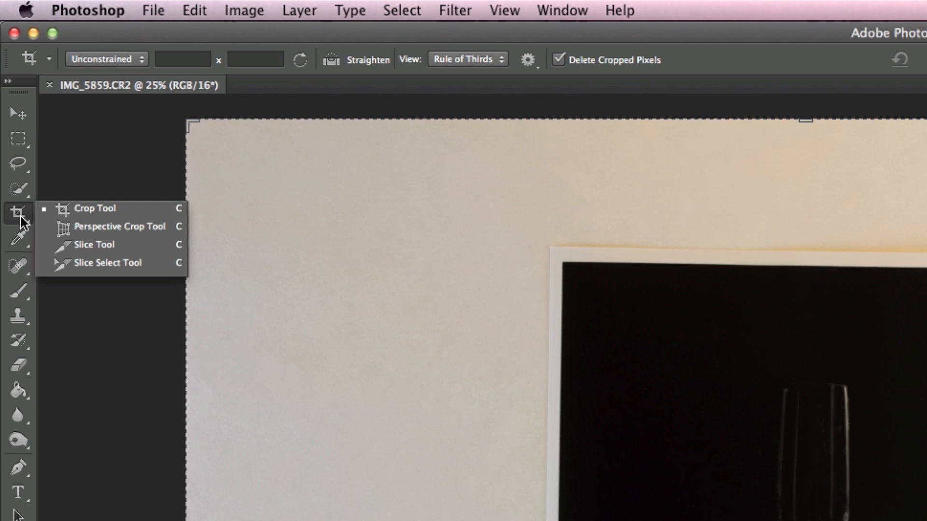
pyautogui.click(90, 225)
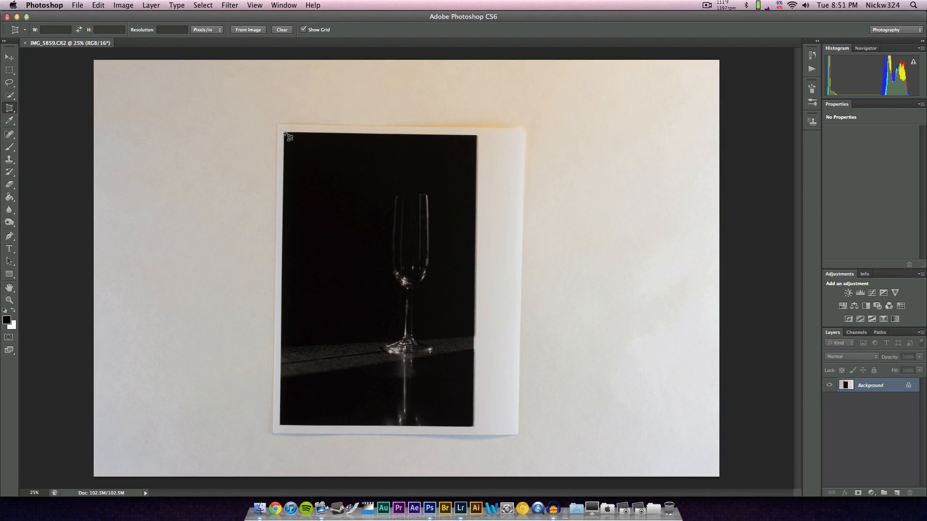
pyautogui.moveTo(284, 134); pyautogui.dragTo(480, 398)
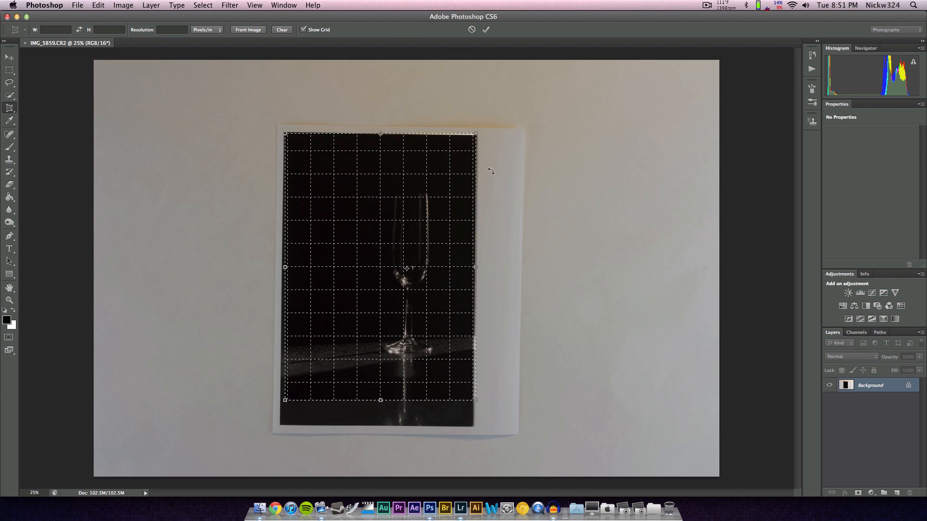
# Align the perspective crop's corners with the edges of the printed photo, apply the crop, and return to the Move tool.
pyautogui.moveTo(479, 135); pyautogui.dragTo(481, 136)
pyautogui.moveTo(624, 75); pyautogui.dragTo(620, 73)
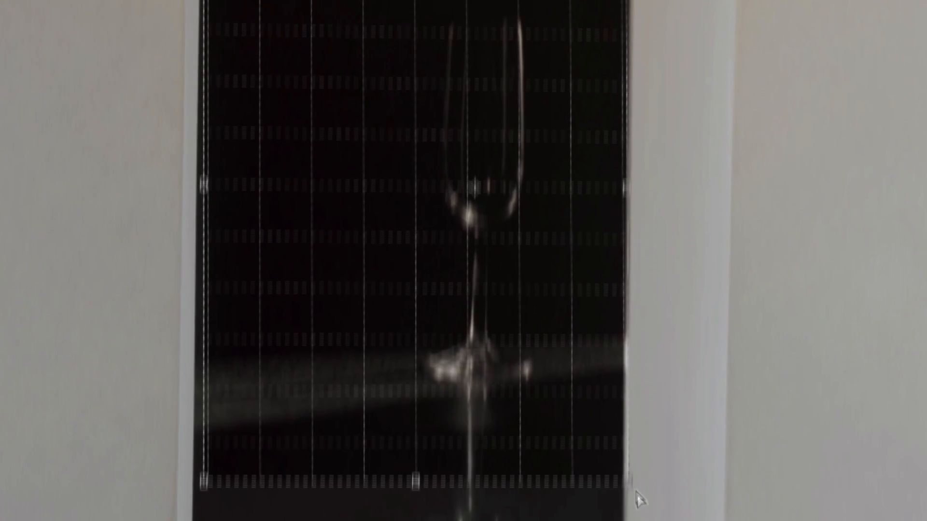
pyautogui.moveTo(628, 343); pyautogui.dragTo(622, 395)
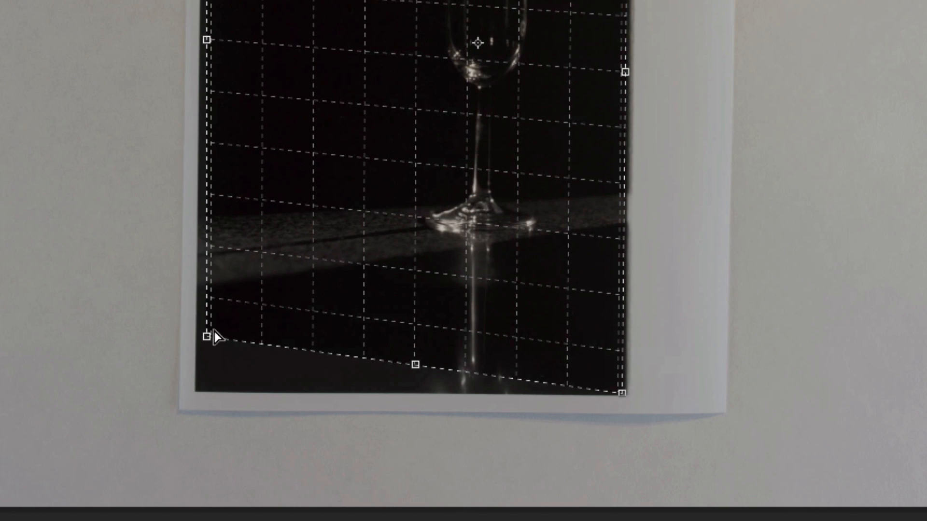
pyautogui.moveTo(205, 336); pyautogui.dragTo(200, 388)
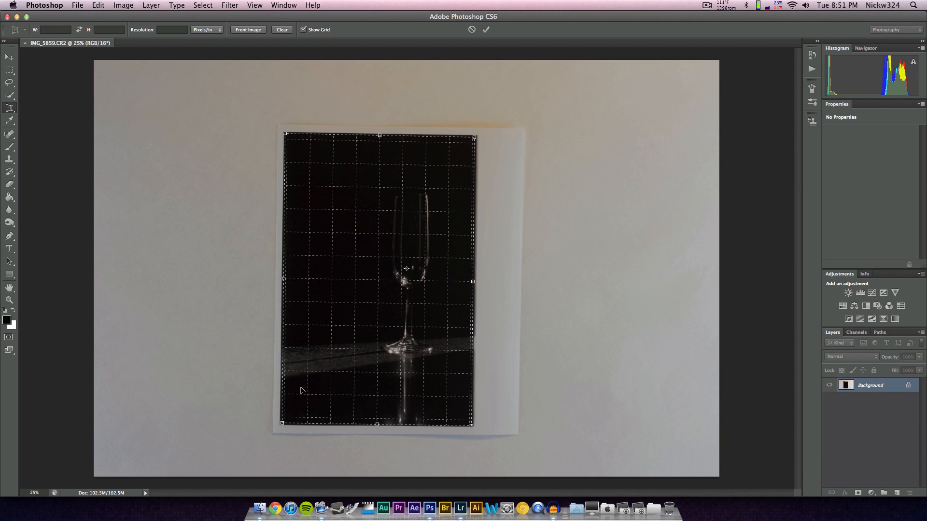
pyautogui.press('Return')
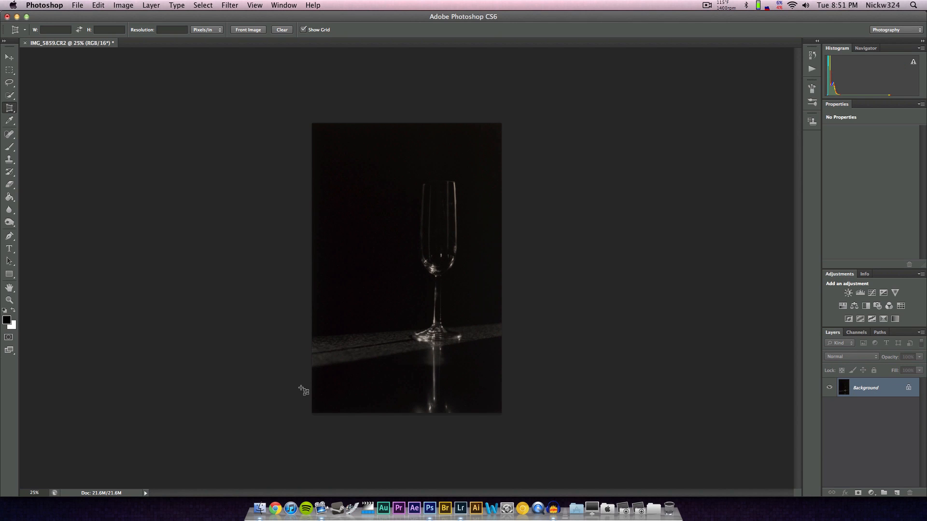
pyautogui.press('v')
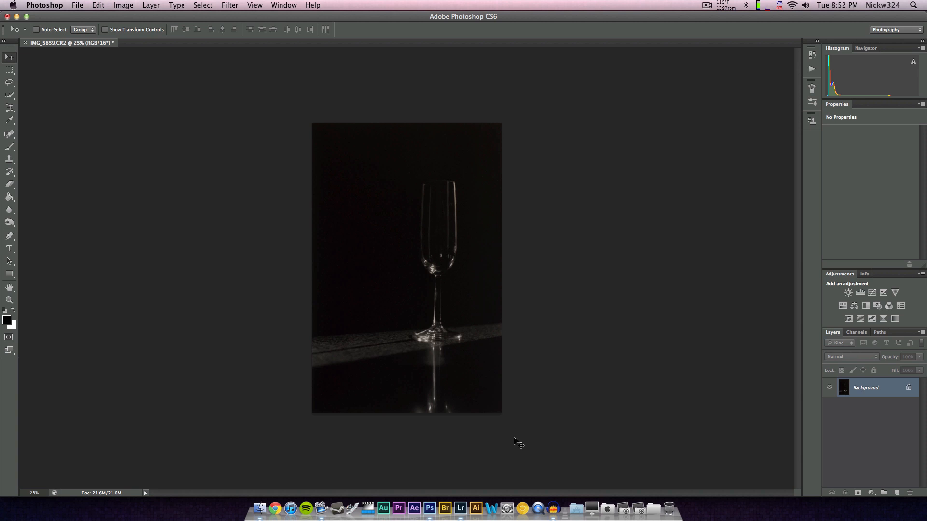
# Switch to Lightroom and view the edited fork photo and the edited crystal photo.
pyautogui.click(461, 509)
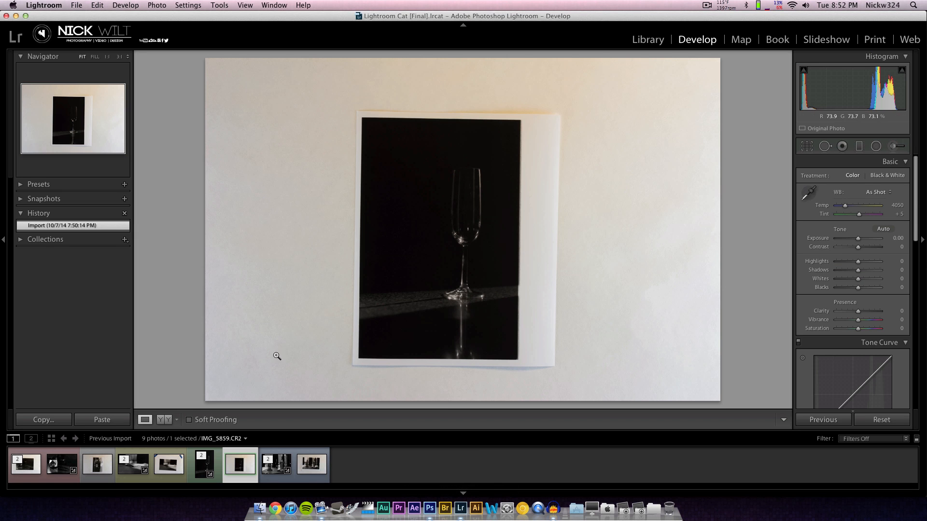
pyautogui.click(134, 473)
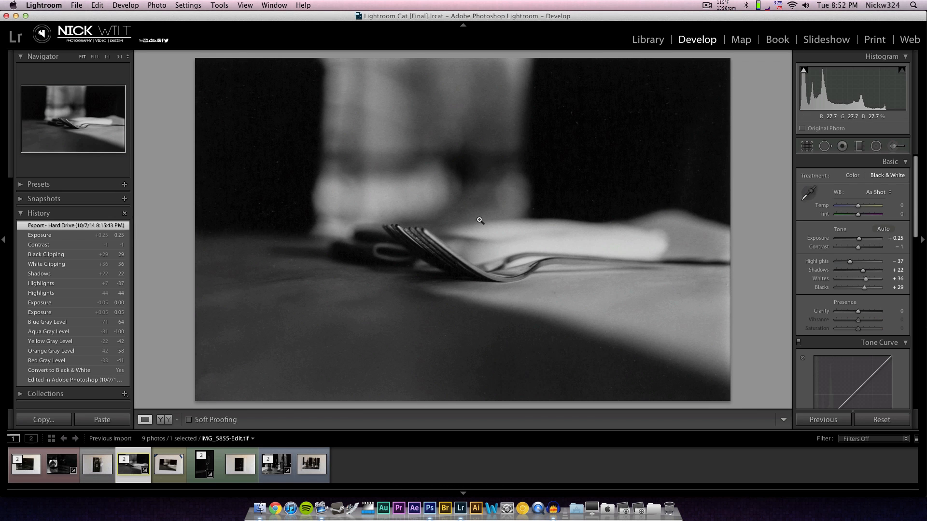
pyautogui.click(67, 472)
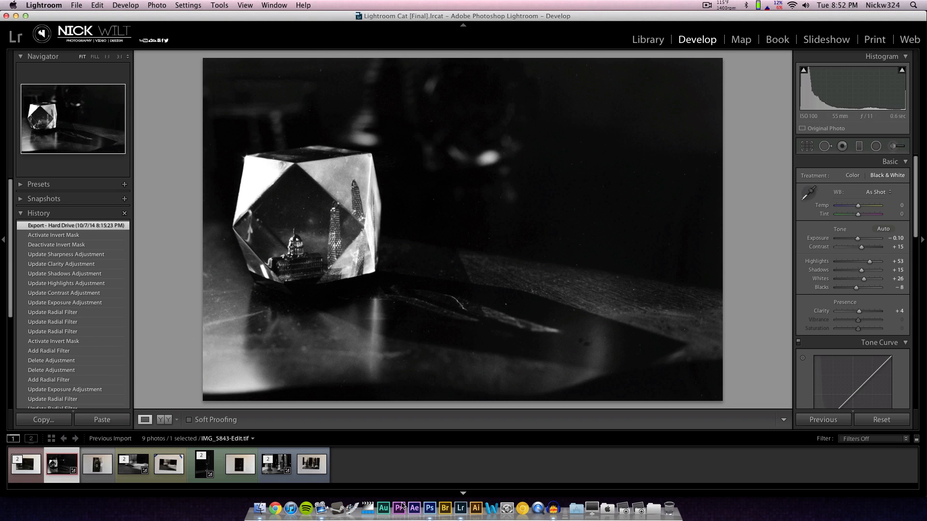
# Return to Photoshop, look over the Blur and Dodge tool groups, switch back to the standard Crop Tool, and reselect the Move tool.
pyautogui.click(429, 509)
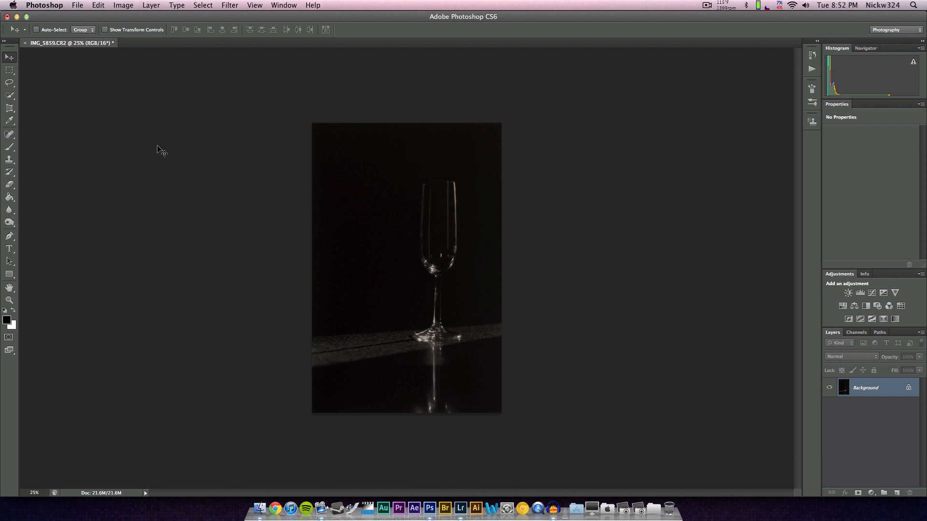
pyautogui.click(9, 210)
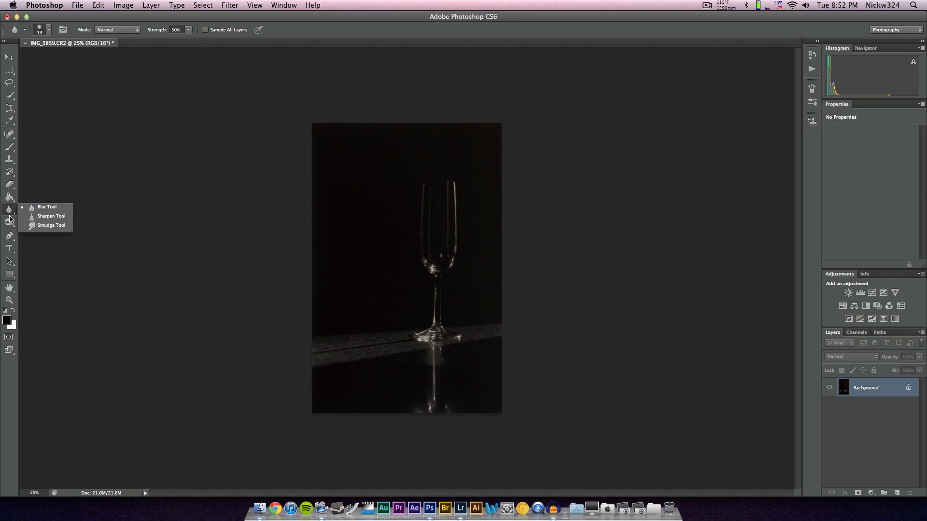
pyautogui.click(9, 222)
pyautogui.click(9, 221)
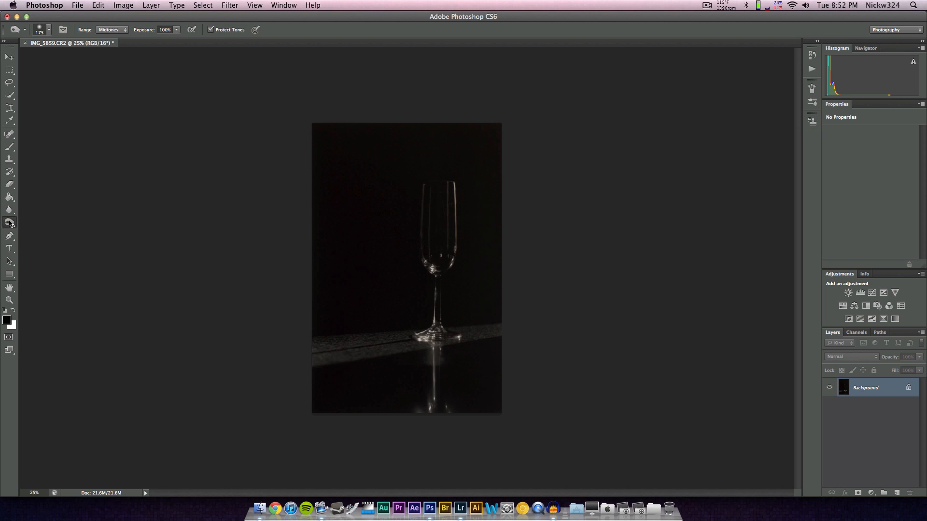
pyautogui.moveTo(10, 110); pyautogui.dragTo(30, 110)
pyautogui.click(7, 58)
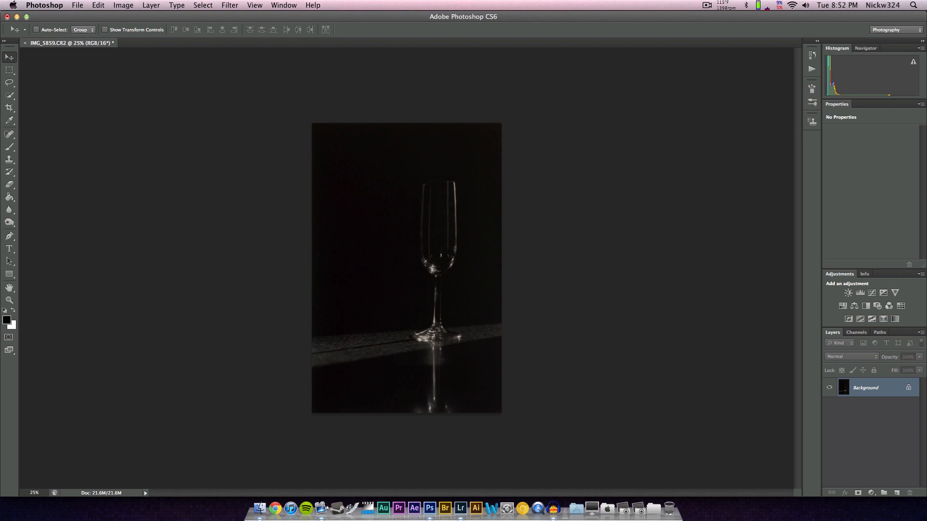
# Close the cropped IMG_5859.CR2 document and the Photoshop window.
pyautogui.click(25, 43)
pyautogui.click(436, 174)
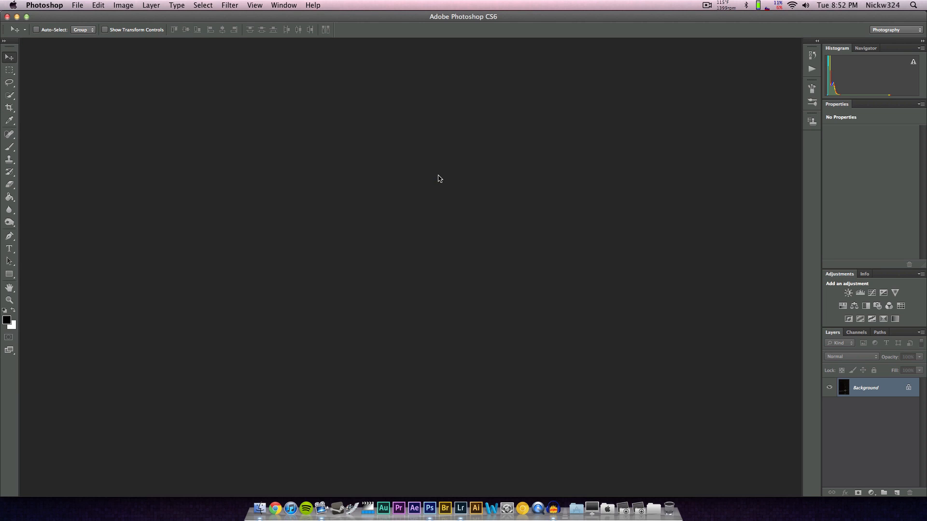
pyautogui.click(6, 19)
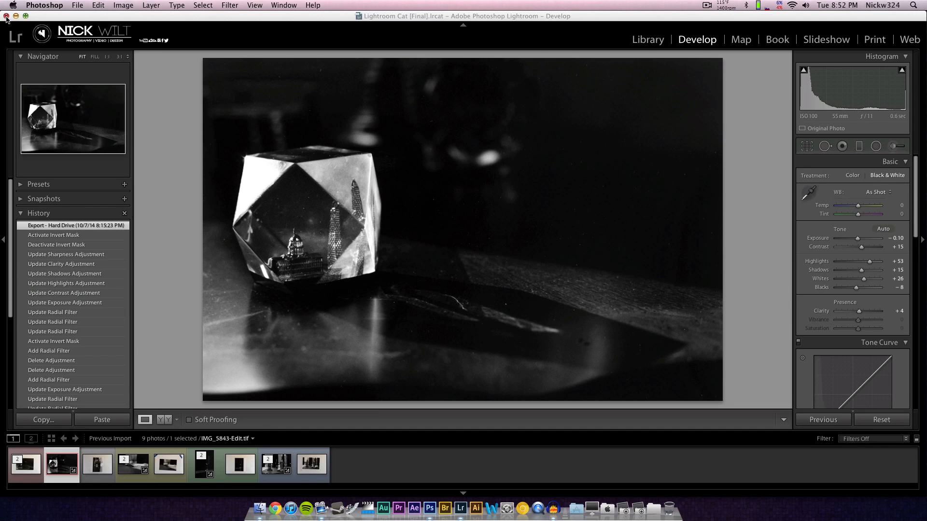
# In Lightroom, display the edited wine glass photo and review its Basic, Black & White Mix and Detail settings.
pyautogui.click(332, 19)
pyautogui.click(204, 464)
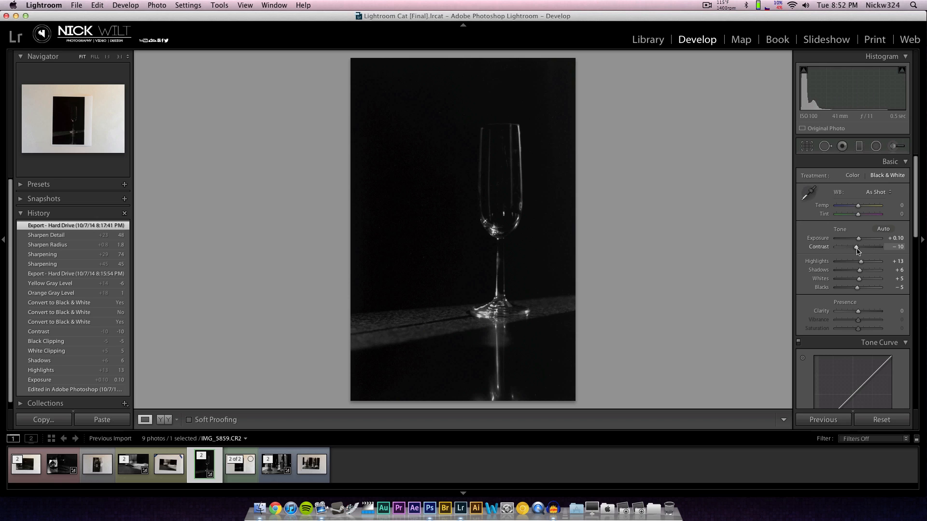
pyautogui.scroll(-1, 863, 294)
pyautogui.scroll(-15, 862, 294)
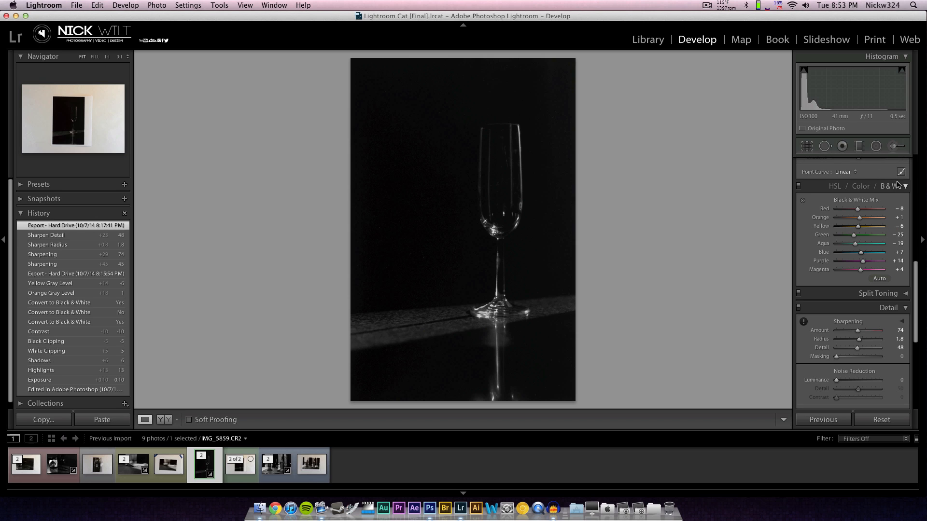
pyautogui.scroll(2, 823, 266)
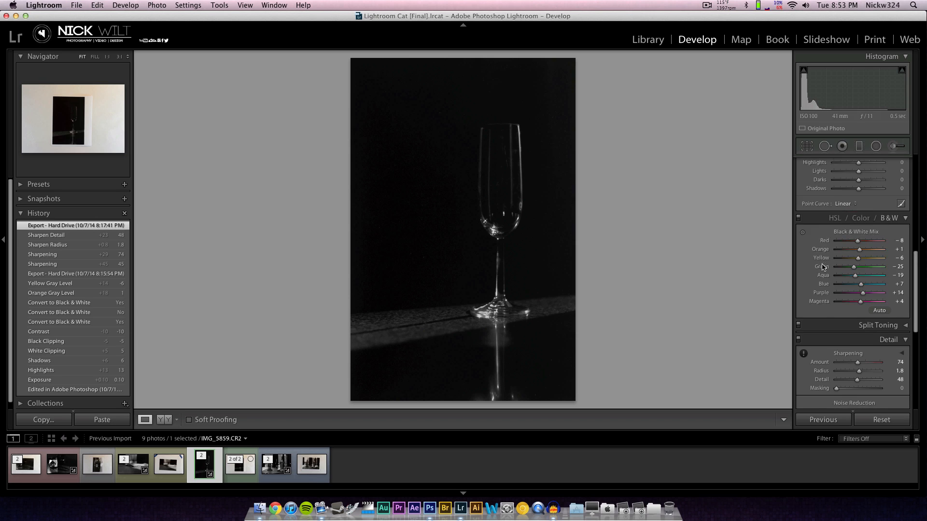
pyautogui.scroll(6, 823, 267)
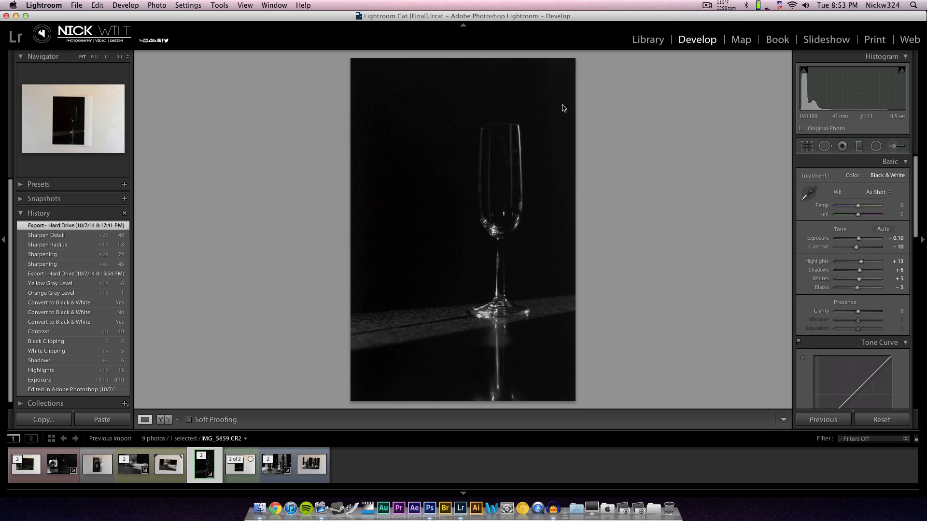
# Review the edited bottle, fork and crystal photos once more, then go back to IMG_5859-Edit.tif.
pyautogui.click(279, 468)
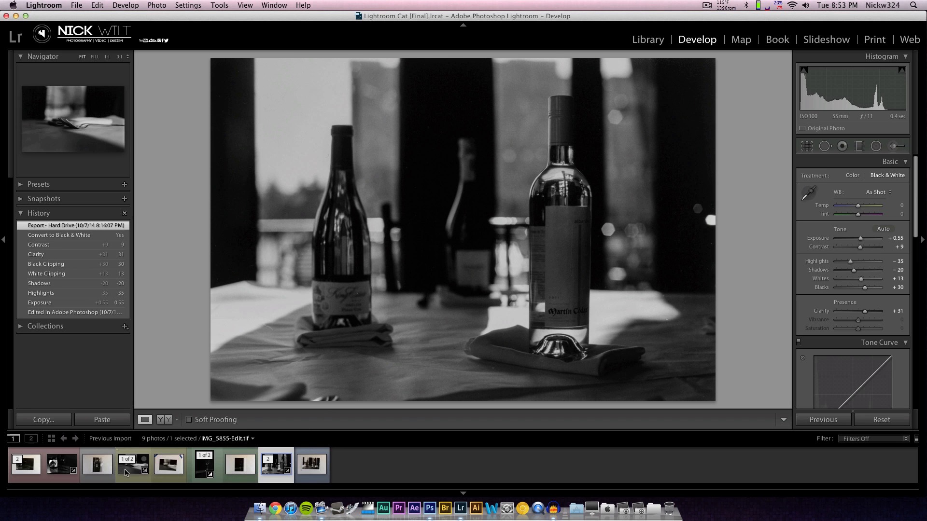
pyautogui.click(126, 470)
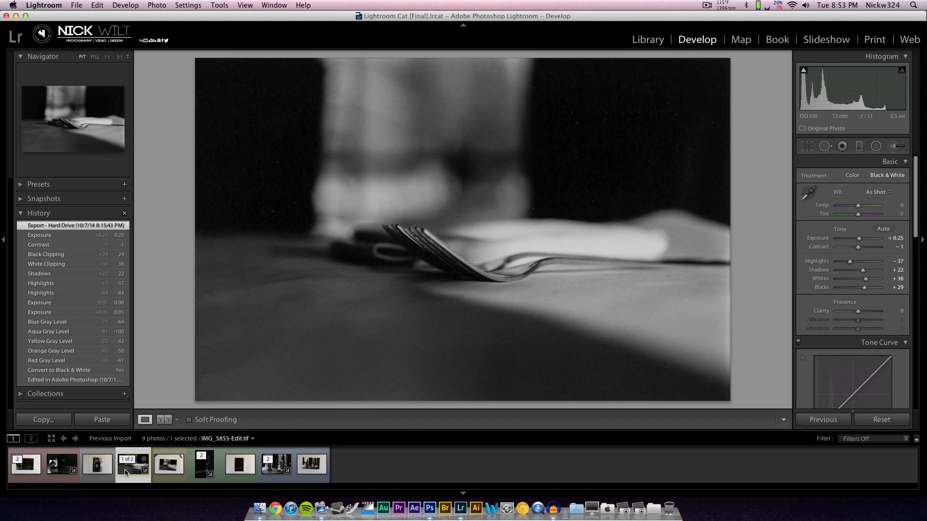
pyautogui.click(55, 471)
pyautogui.click(200, 473)
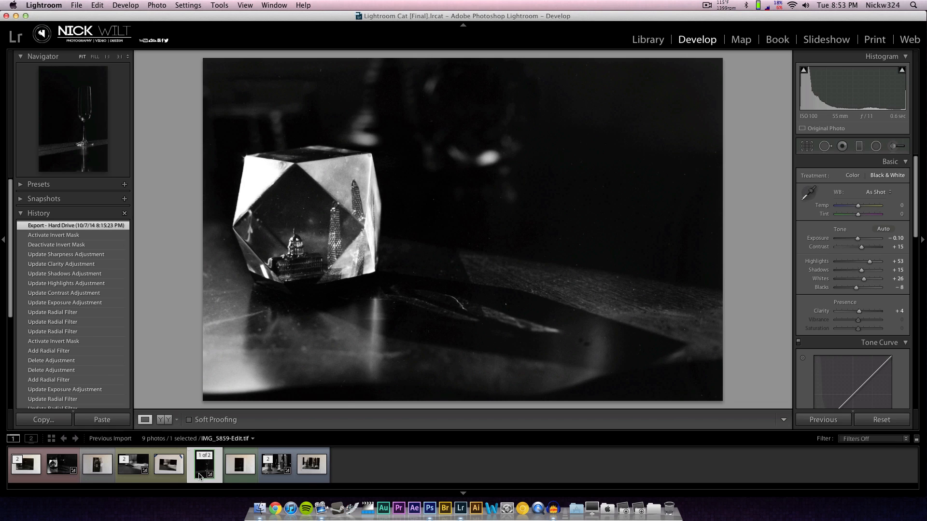